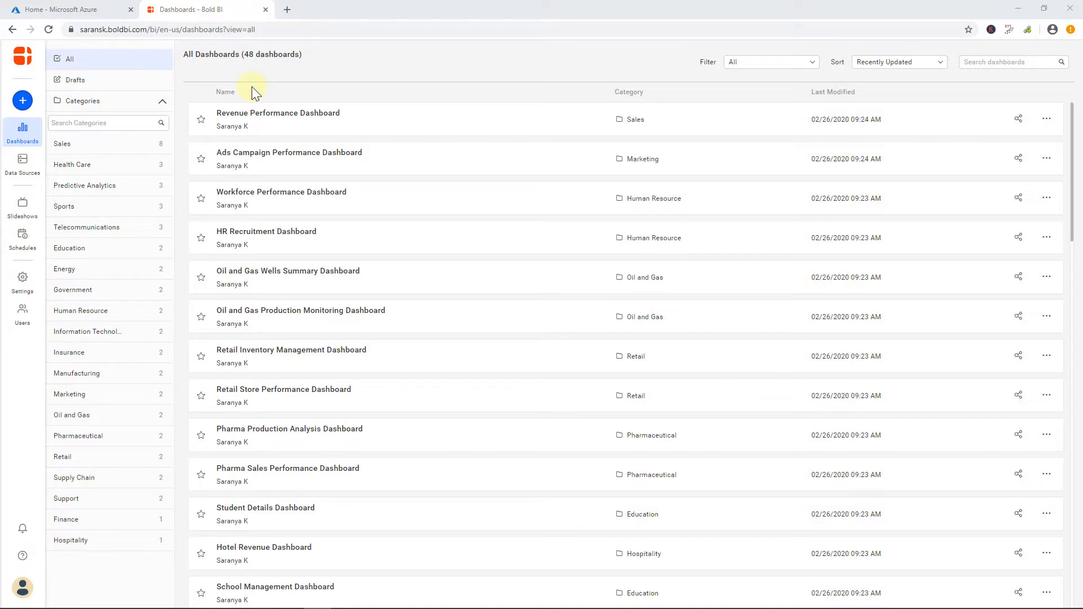
Open the site's User Directory settings, and open the Azure Active Directory overview in the Azure portal
left_click(19, 294)
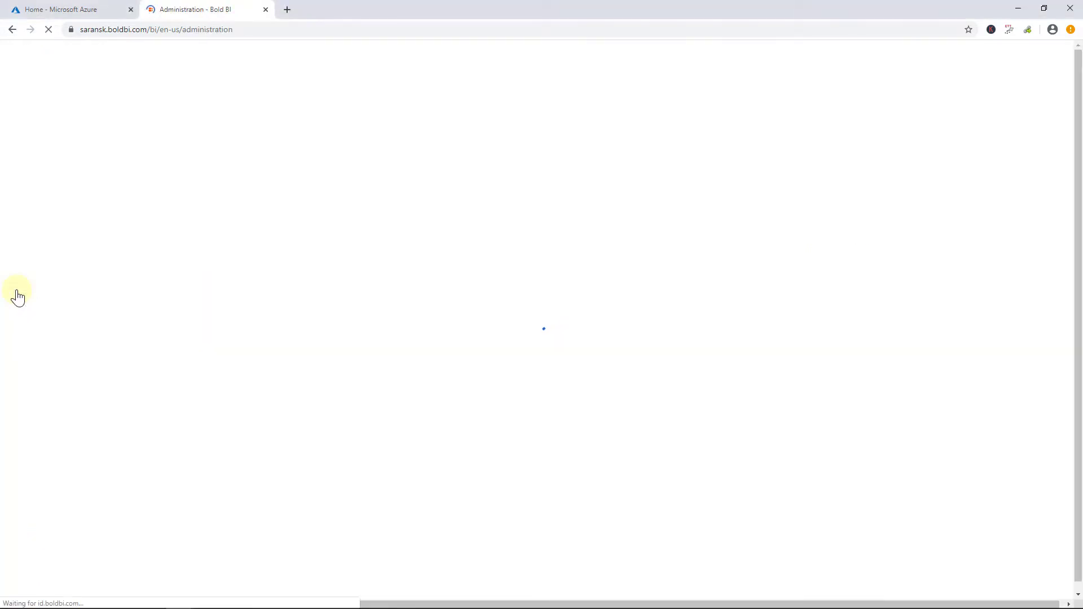
left_click(222, 59)
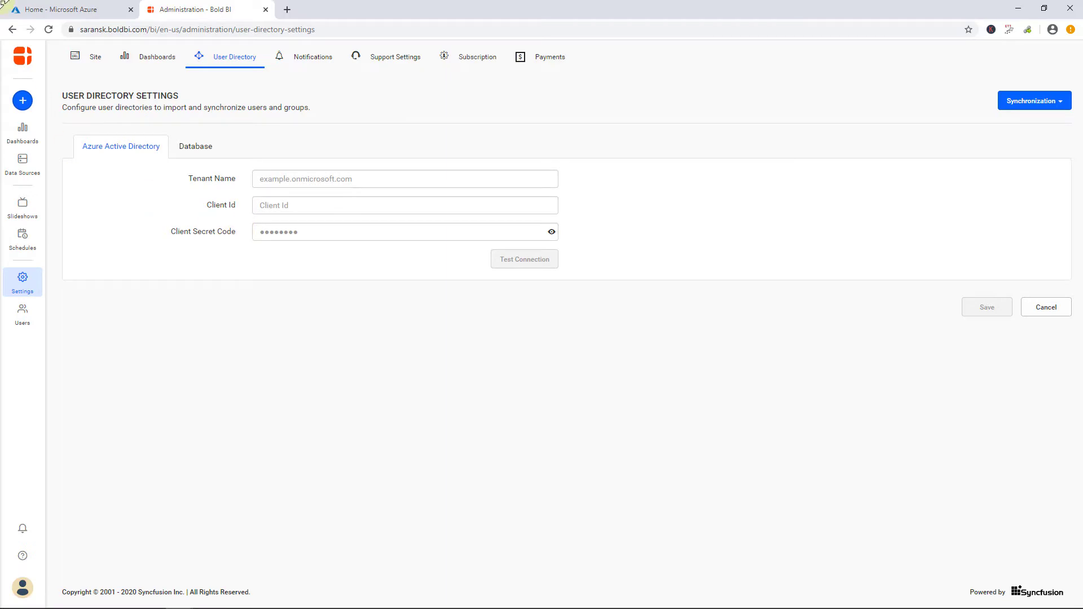
left_click(21, 10)
left_click(11, 52)
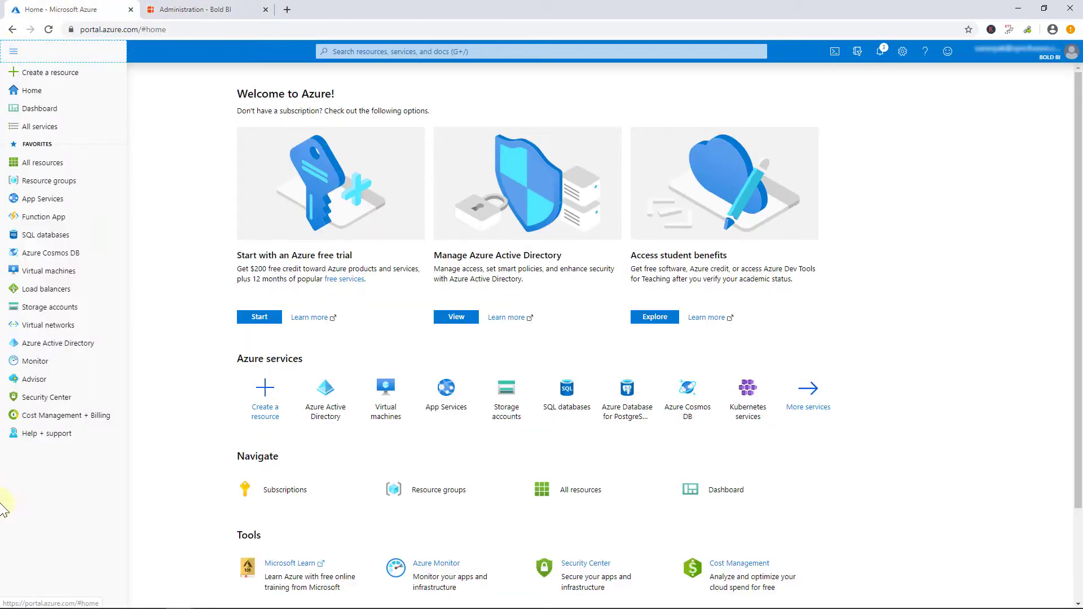
left_click(52, 344)
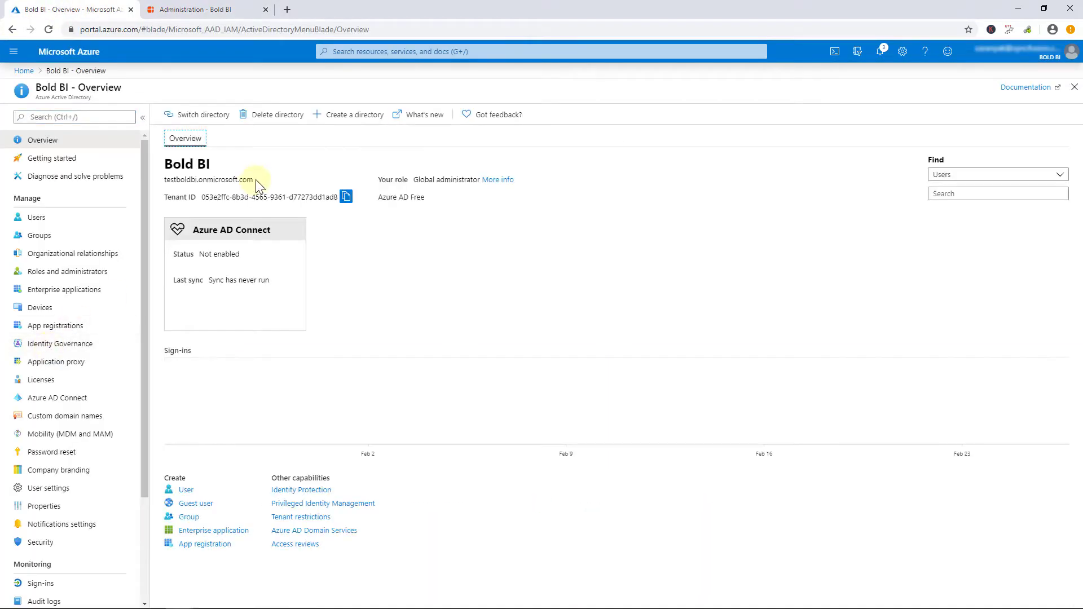
Copy the directory's domain testboldbi.onmicrosoft.com into the Tenant Name of Bold BI's Azure Active Directory settings
left_click_drag(255, 180, 196, 181)
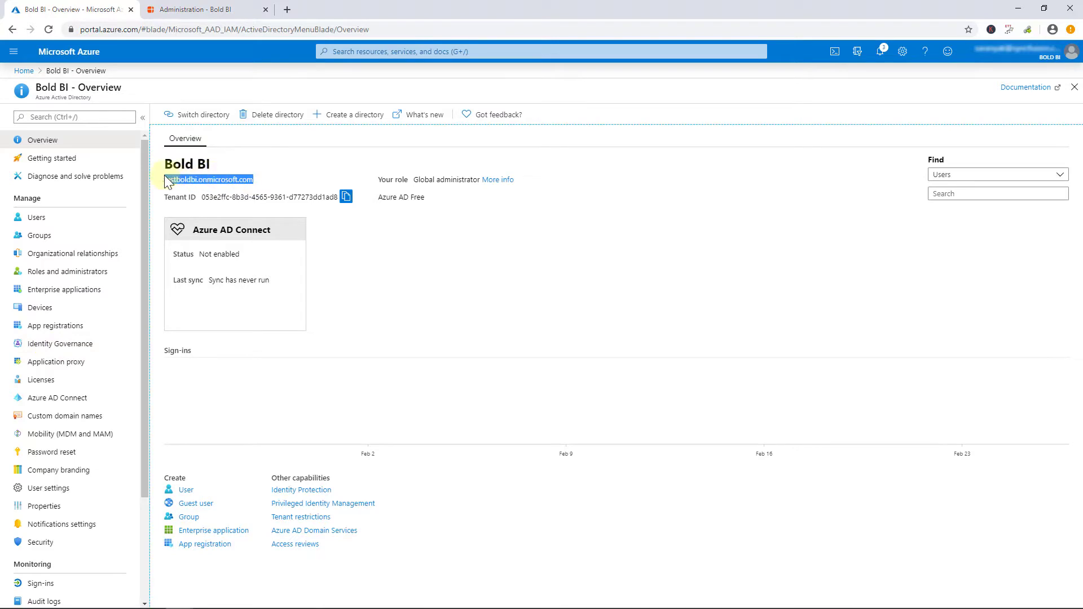
left_click(199, 9)
left_click(287, 178)
type("testboldbi.onmicrosoft.com")
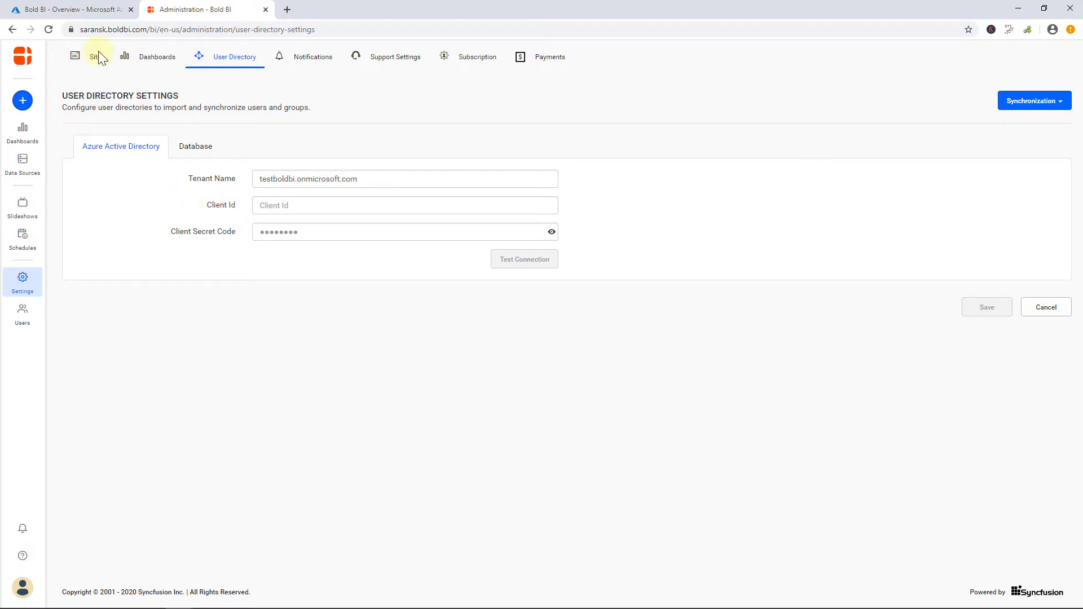
left_click(65, 10)
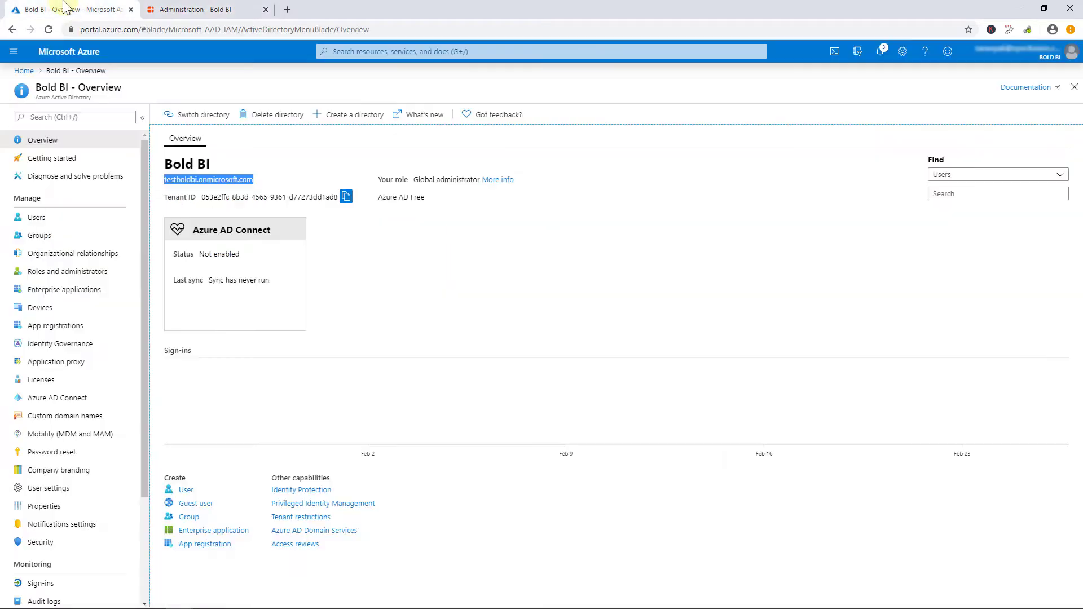
left_click(55, 325)
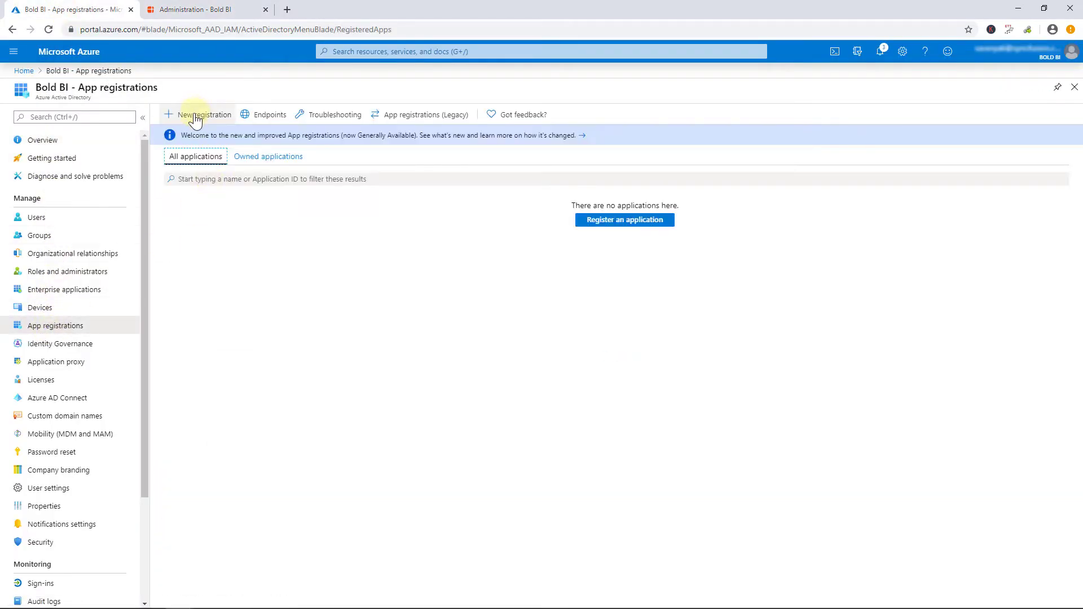
left_click(199, 117)
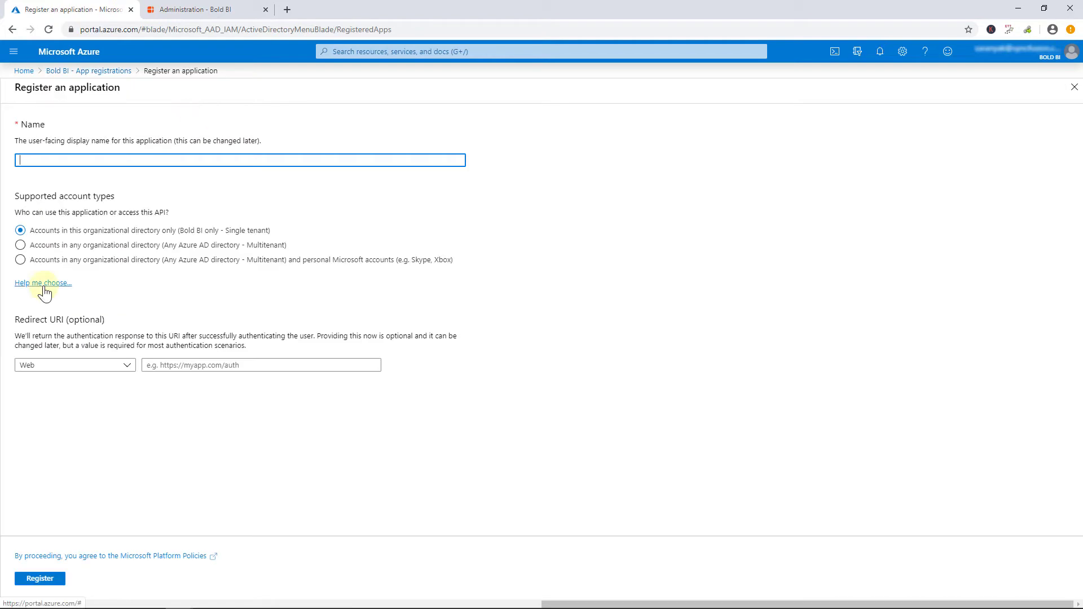
type("Bold BI App")
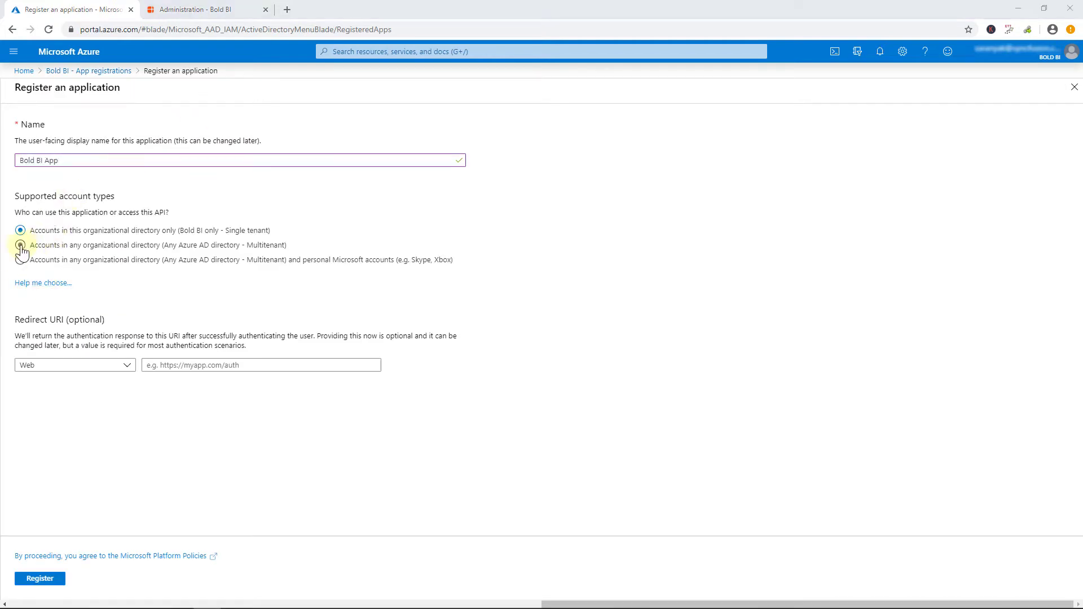
left_click(20, 245)
left_click(164, 366)
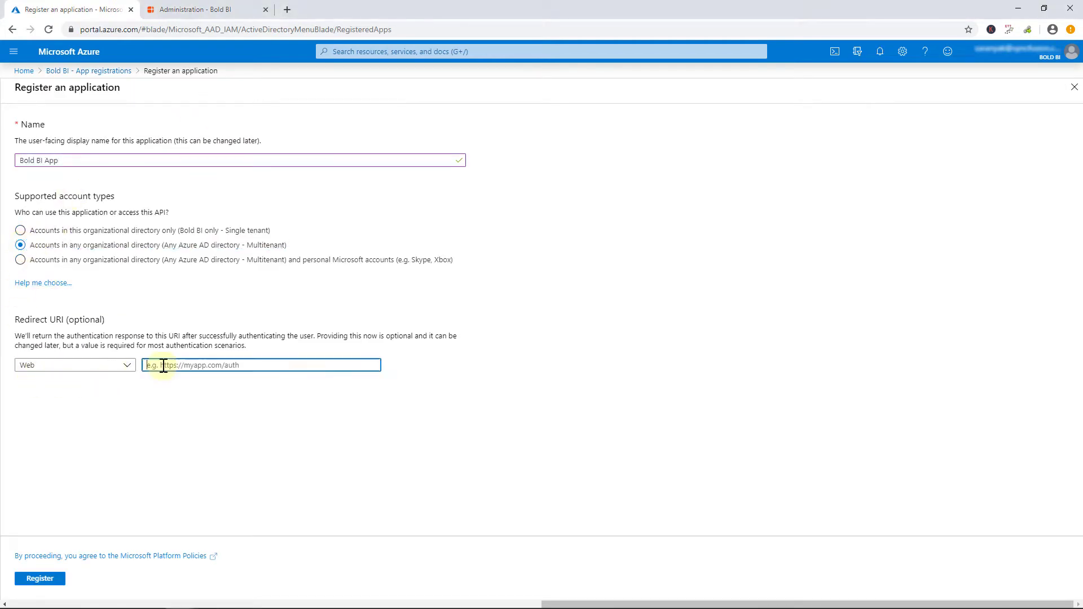
type("http://localhost")
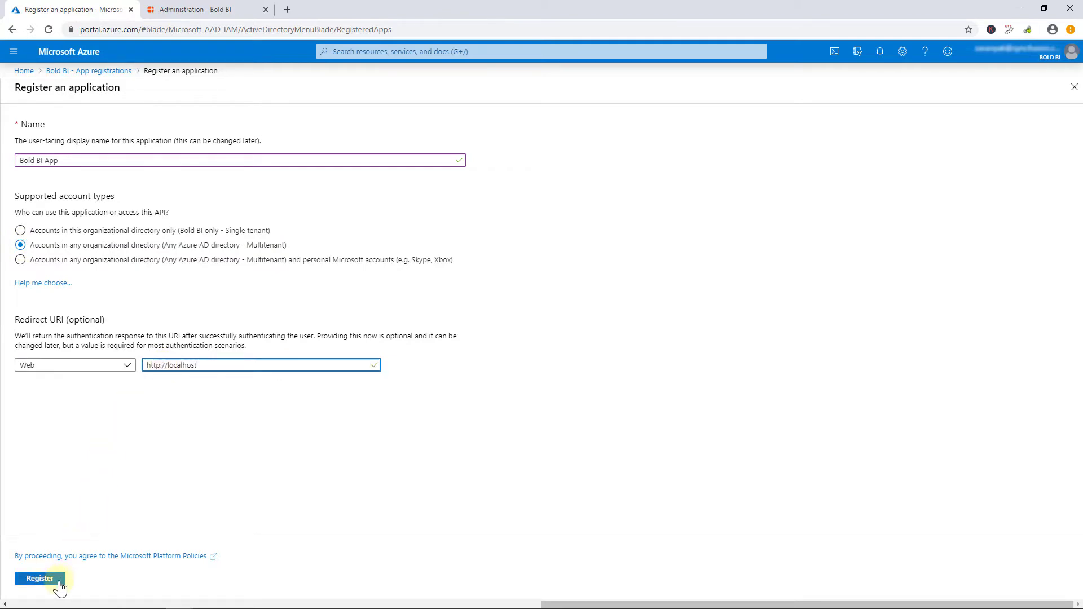
left_click(51, 580)
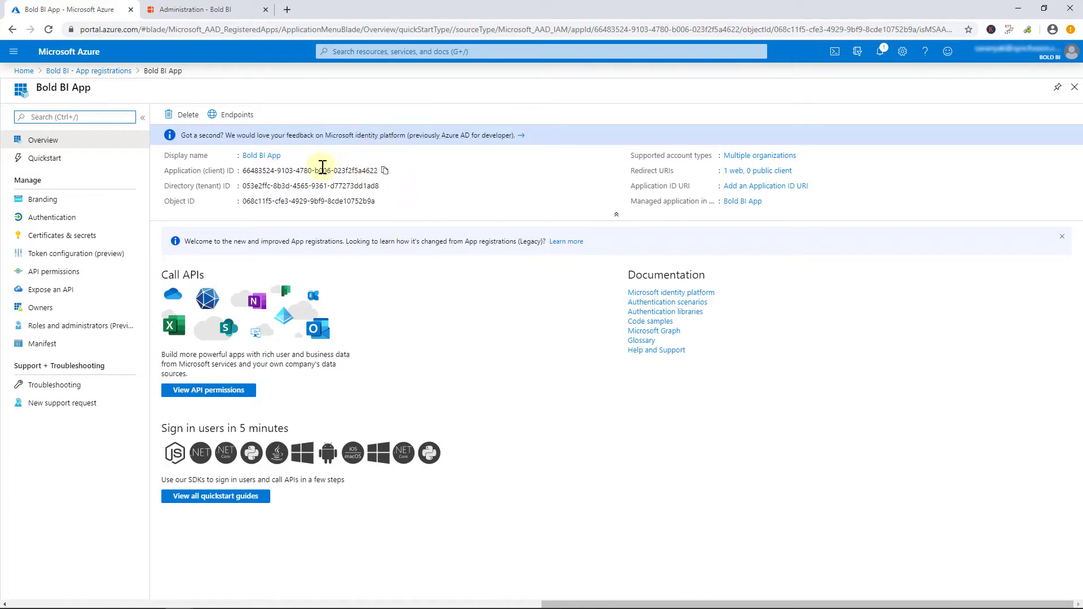
Copy the registered app's application (client) ID into the Client Id field of Bold BI's Azure Active Directory settings
left_click(385, 171)
left_click(222, 8)
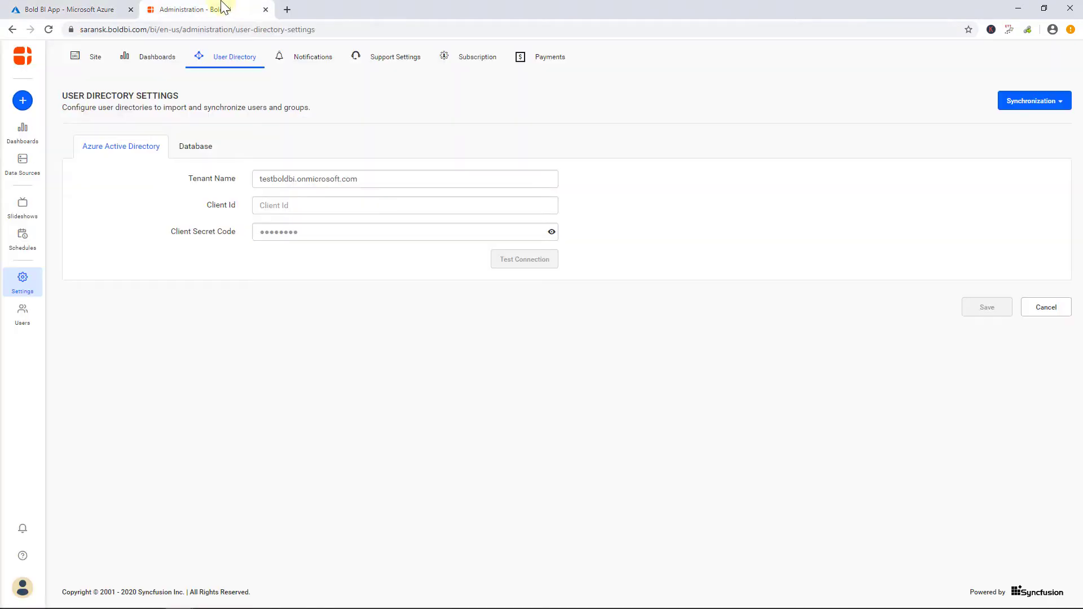
left_click(295, 205)
key("ctrl+v")
Create a client secret for the registered app in the Azure portal, described as Bold BI and expiring in 1 year
left_click(96, 9)
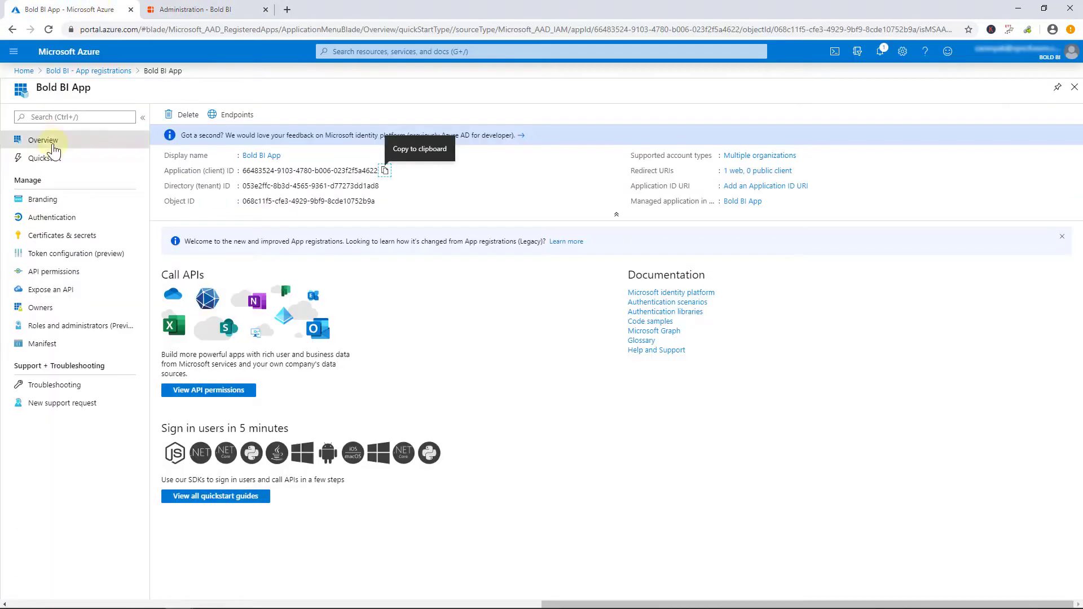
left_click(62, 242)
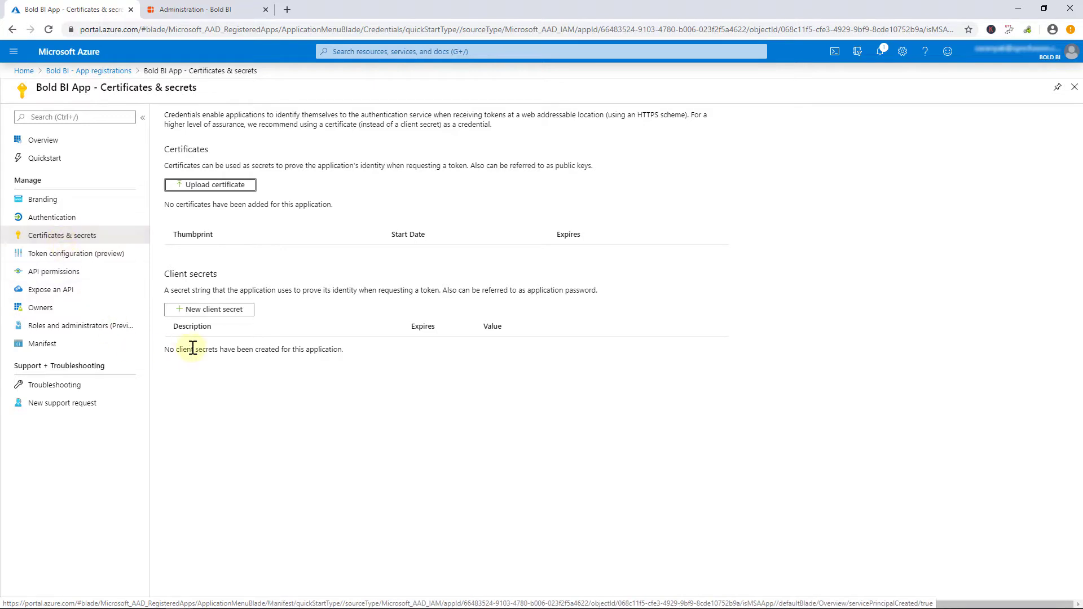
left_click(211, 311)
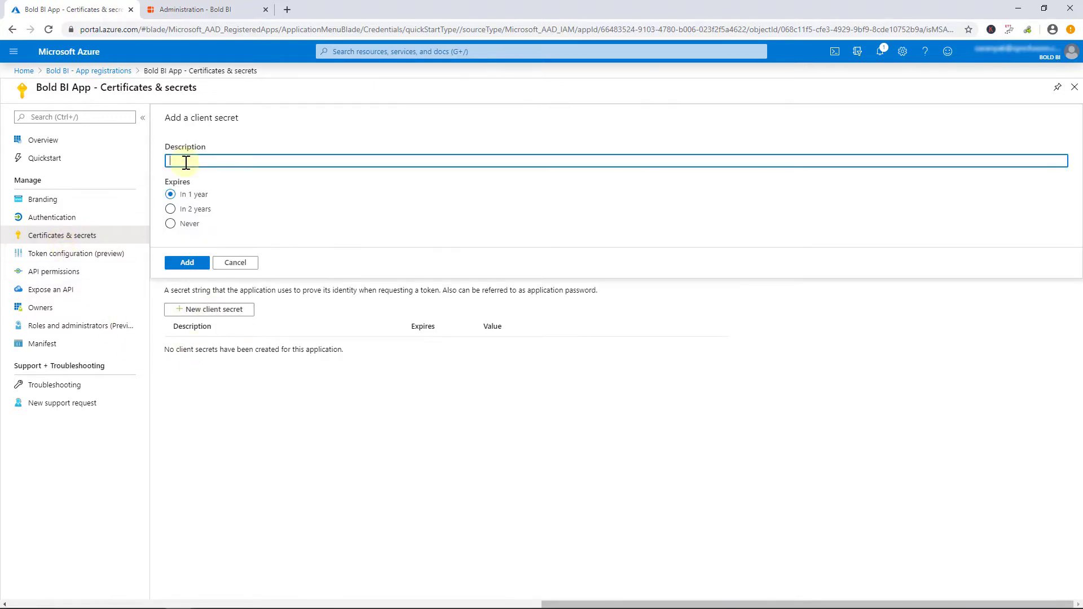
type("Bold BI")
left_click(188, 263)
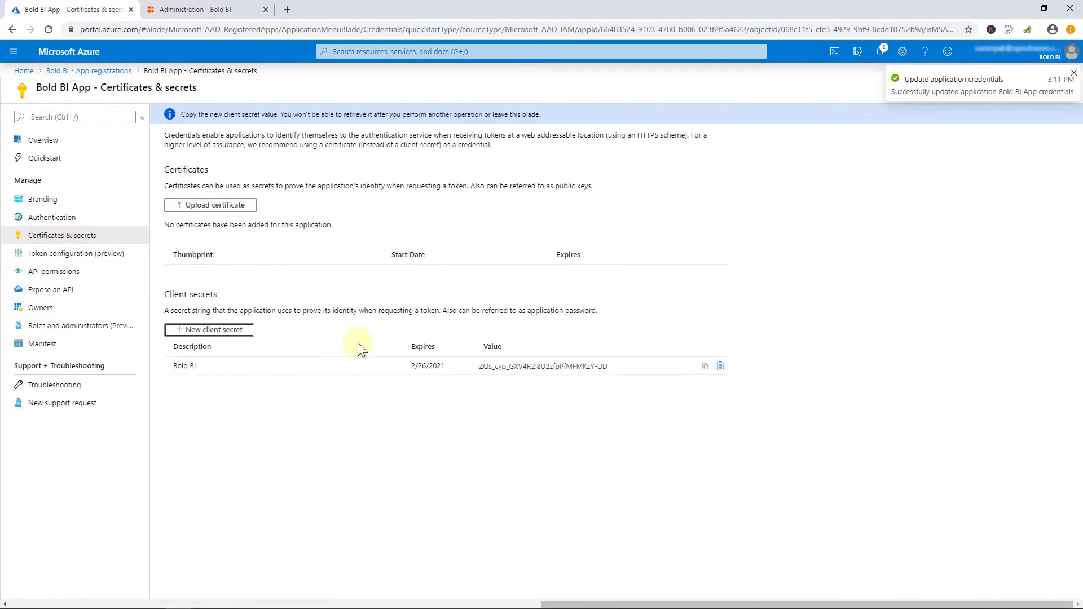
Copy the new client secret value into the Client Secret Code field of Bold BI's Azure Active Directory settings
left_click(704, 367)
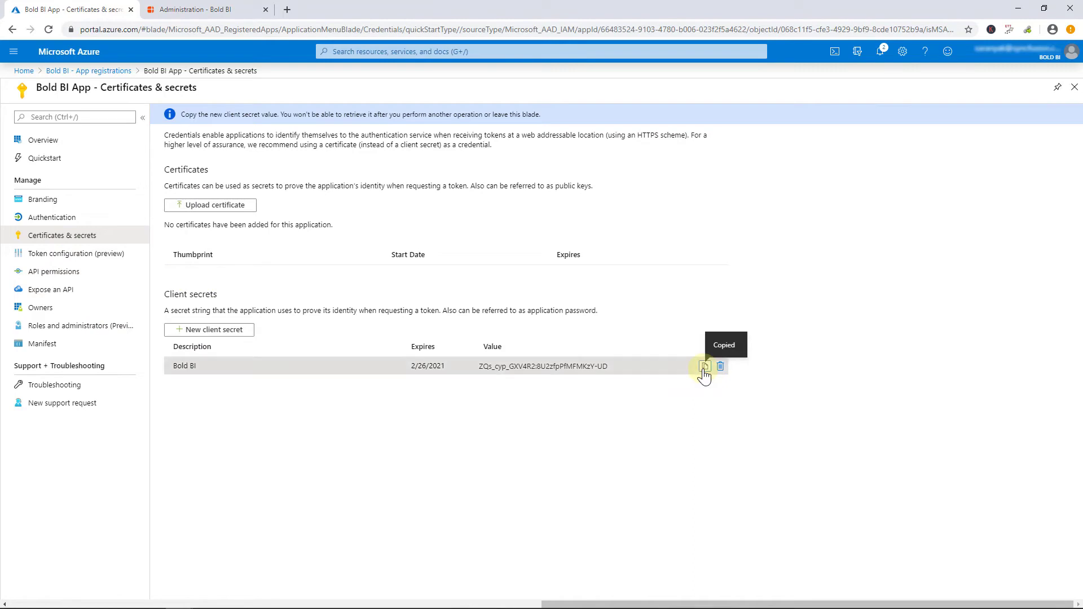
left_click(194, 9)
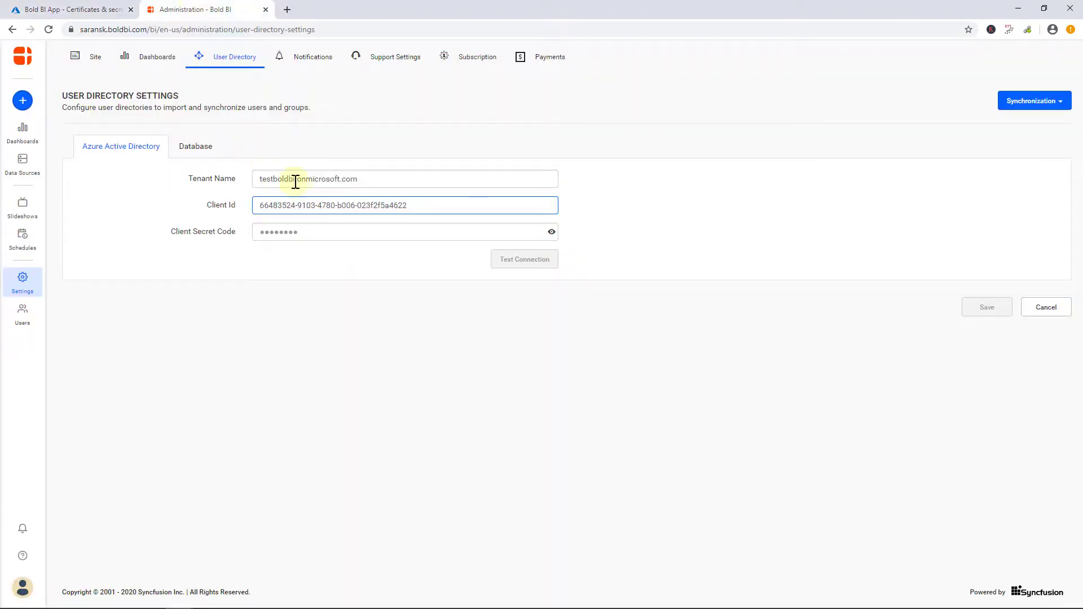
left_click(312, 231)
key("ctrl+v")
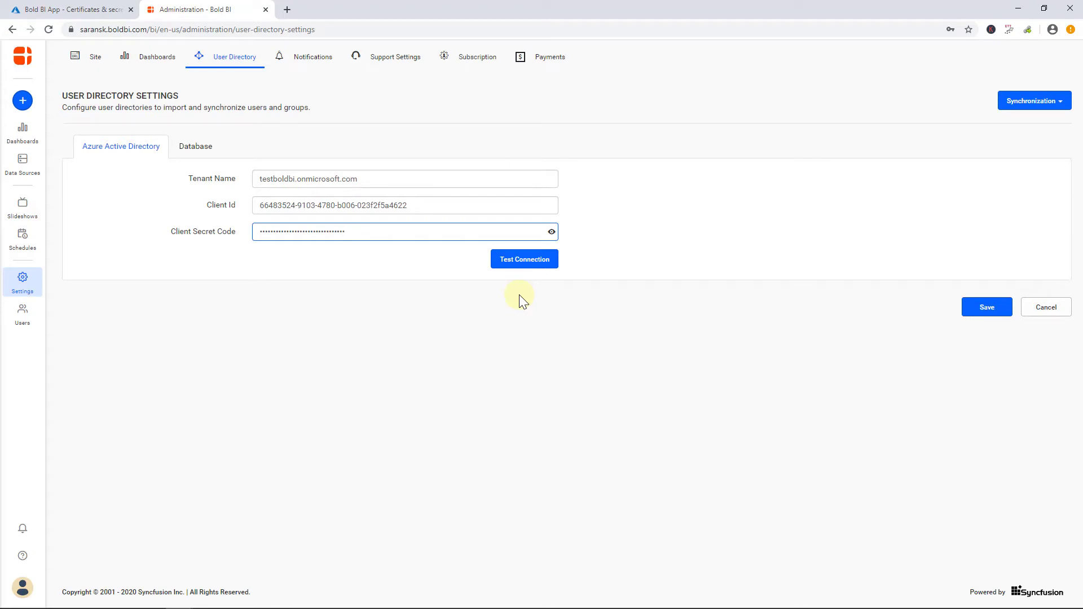
Start a Microsoft Graph permission request for the registered app in the Azure portal and select the application permission Directory.Read.All
left_click(113, 10)
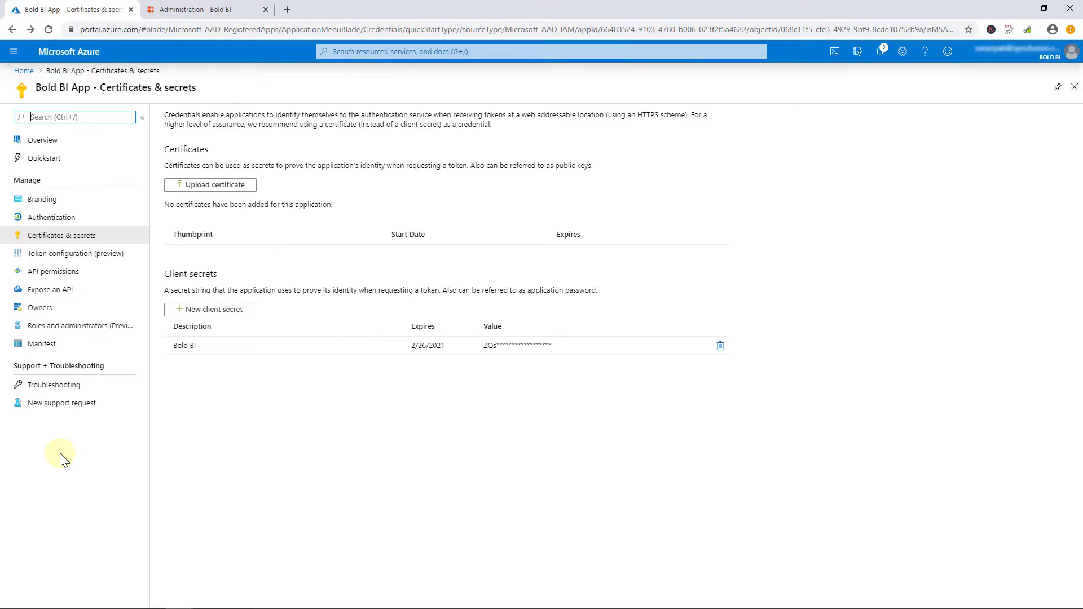
left_click(54, 273)
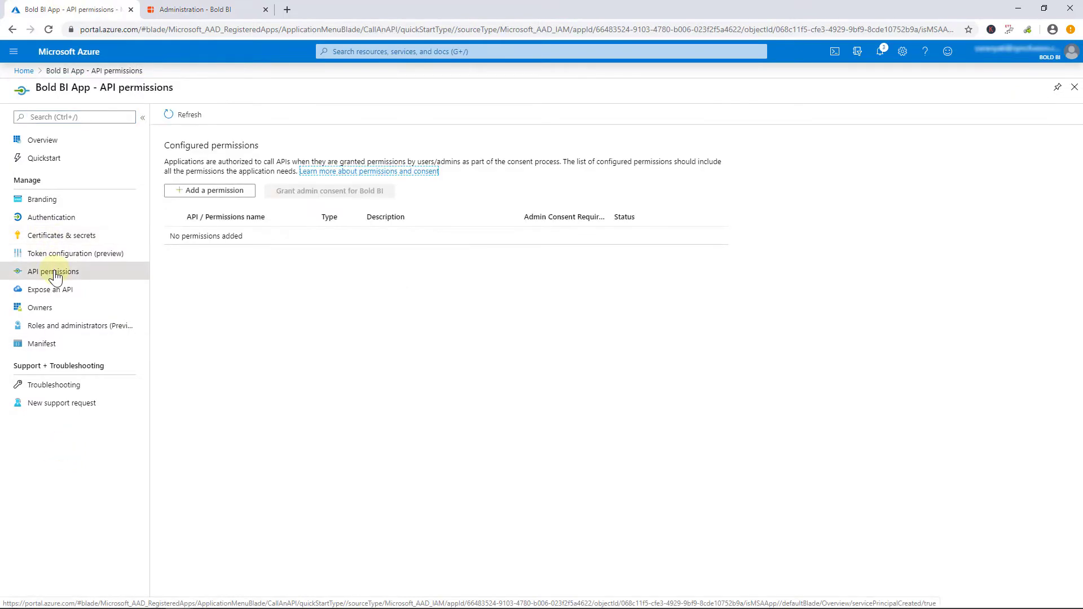
left_click(184, 192)
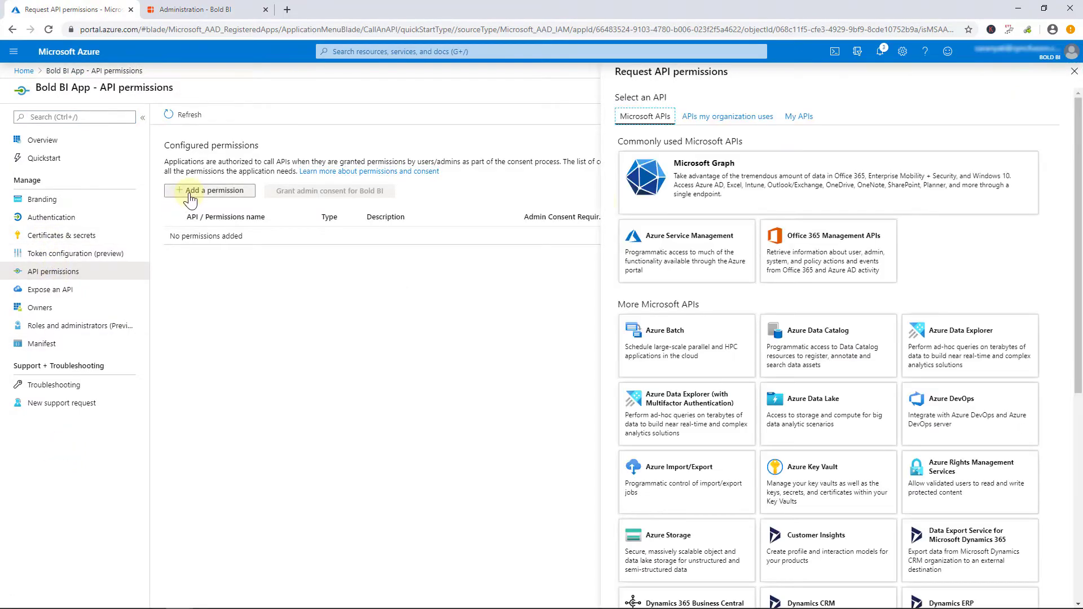
left_click(738, 201)
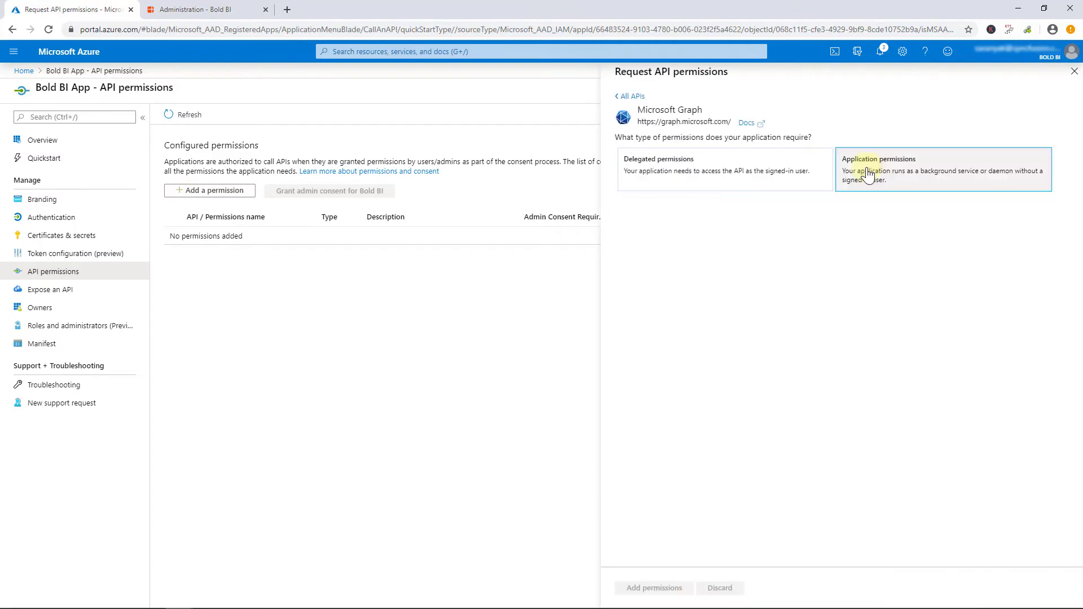
left_click(912, 163)
scroll(690, 400, "down", 3)
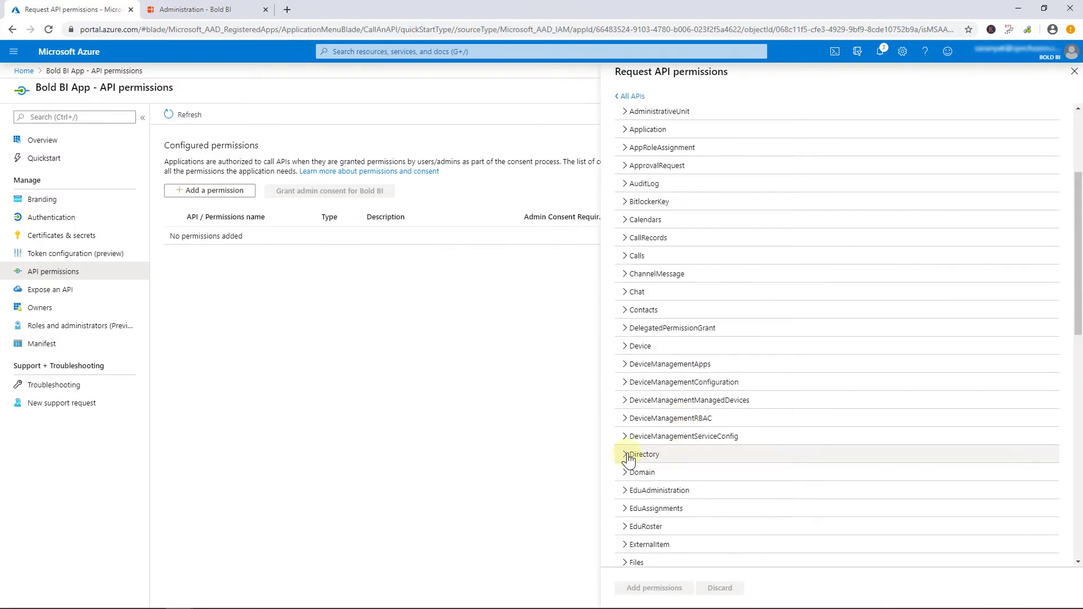
left_click(645, 455)
left_click(642, 474)
Select the delegated Microsoft Graph permissions Directory.AccessAsUser.All, Directory.Read.All and Group.Read.All
scroll(685, 291, "up", 2)
scroll(685, 291, "down", 3)
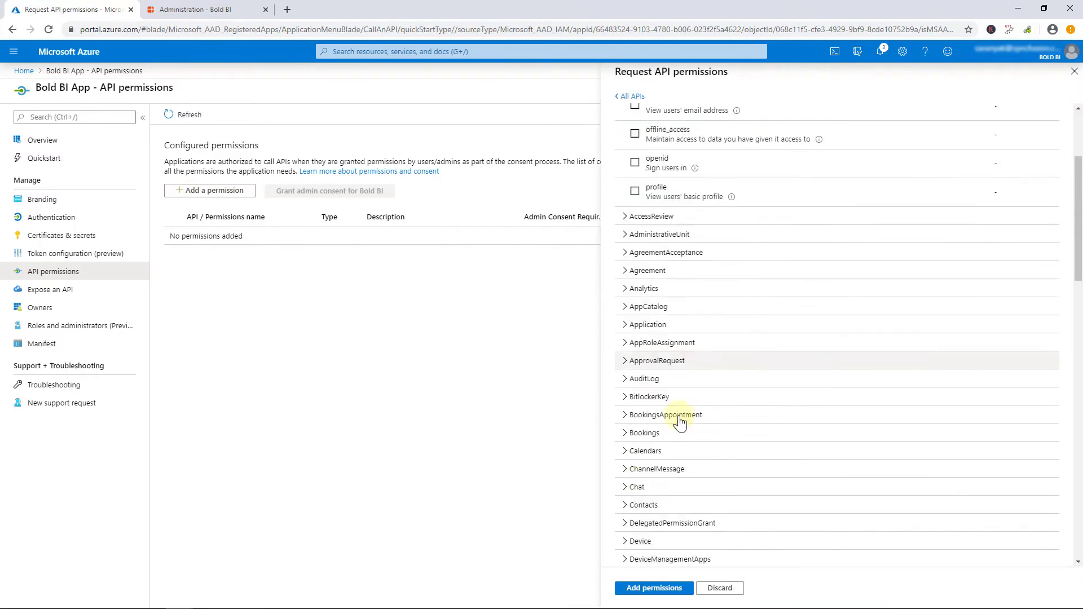
left_click(644, 439)
scroll(696, 379, "down", 8)
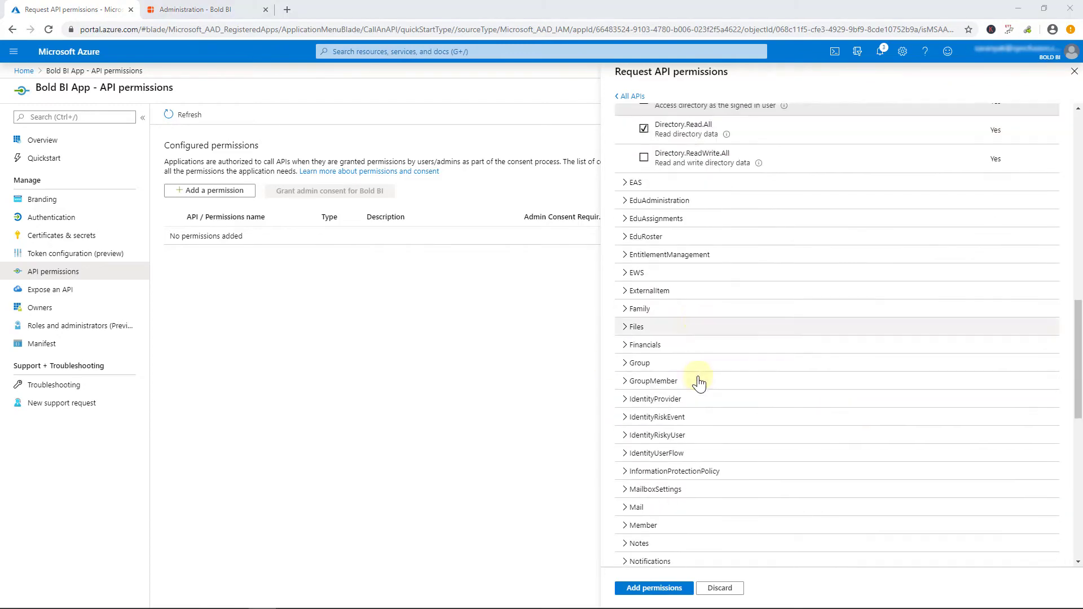
left_click(635, 194)
left_click(644, 217)
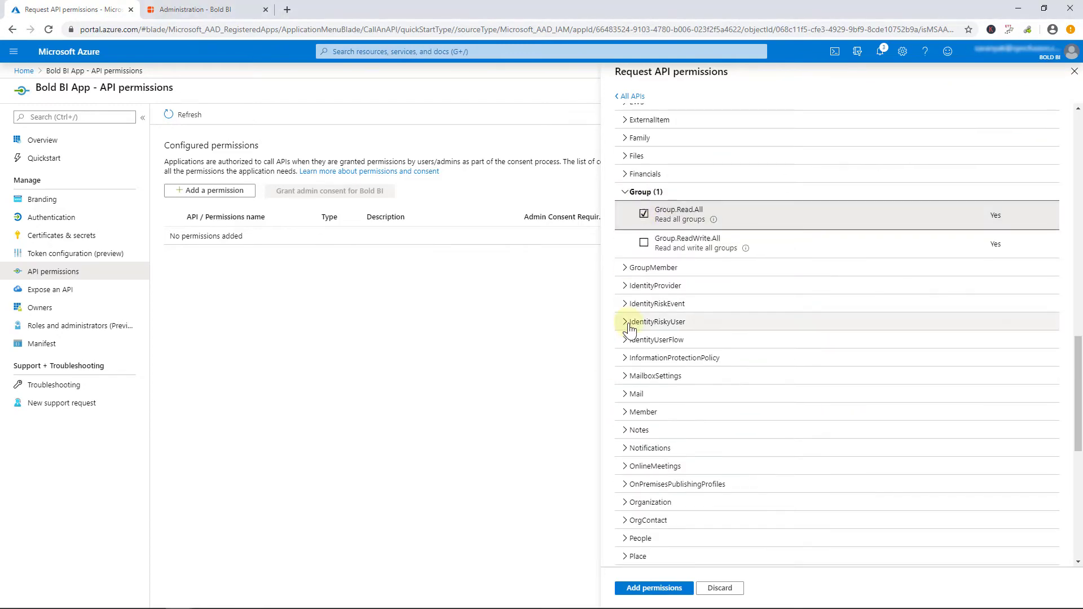
Select the delegated permissions User.ReadWrite and profile, and add all chosen Microsoft Graph permissions to the app
scroll(631, 327, "down", 7)
scroll(629, 328, "down", 1)
left_click(626, 526)
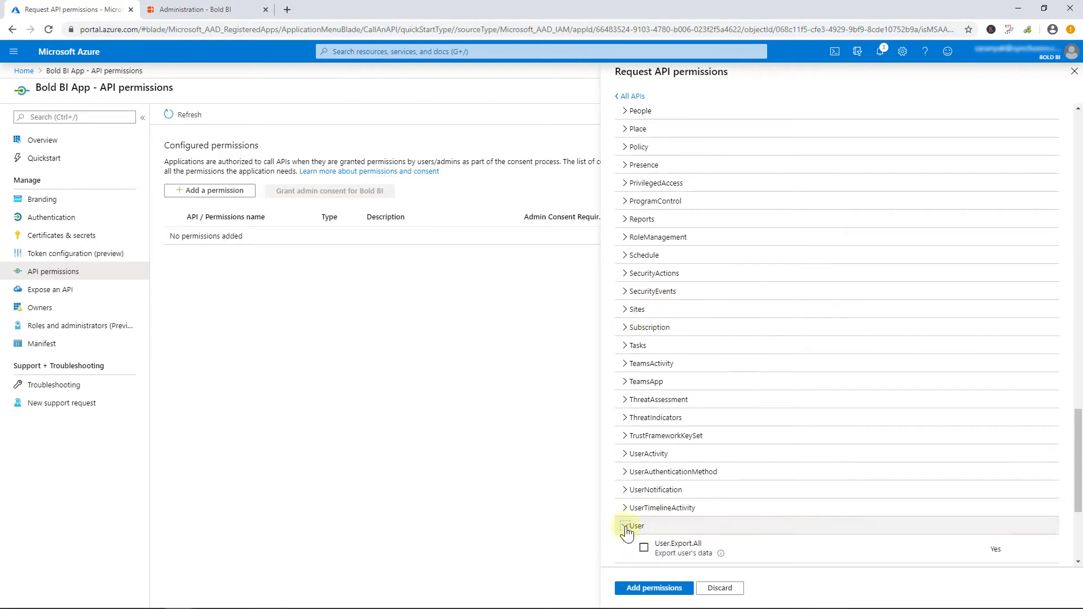
scroll(627, 525, "down", 4)
left_click(642, 491)
scroll(635, 489, "up", 20)
scroll(636, 494, "up", 7)
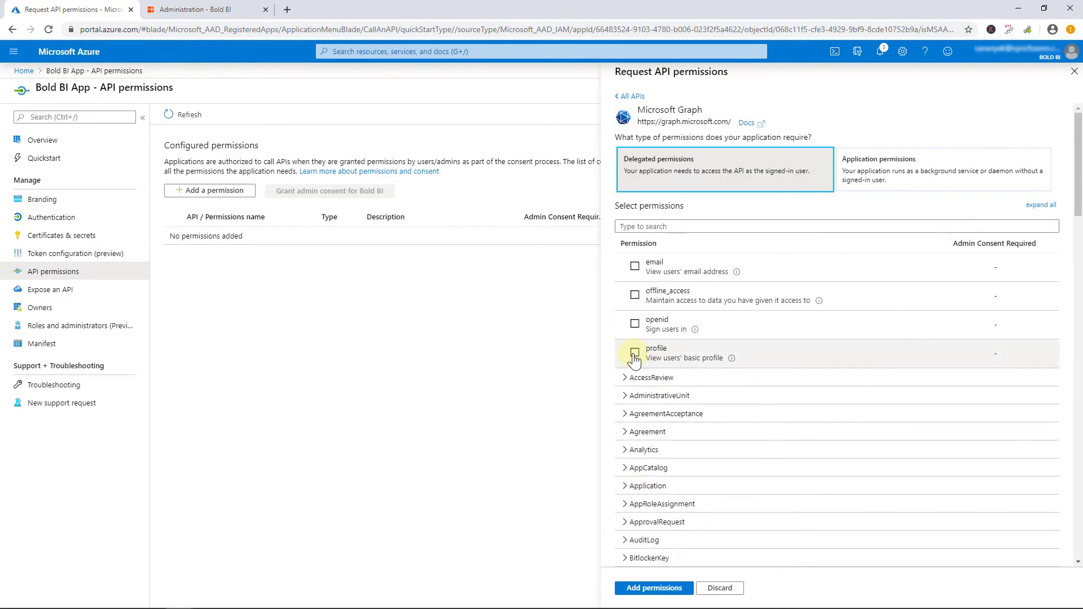
left_click(634, 352)
left_click(648, 588)
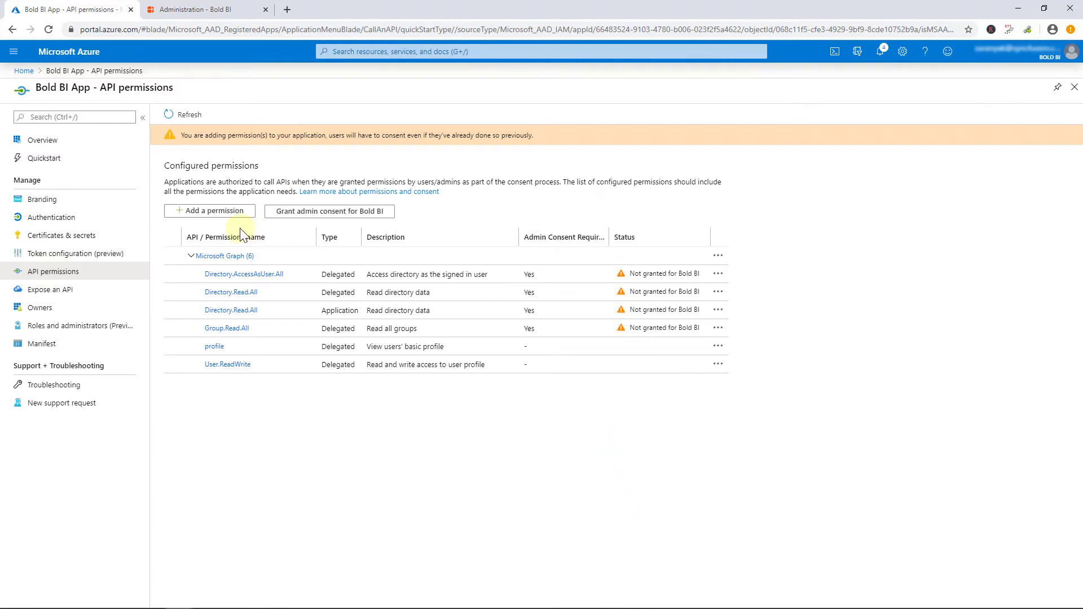
Start an Azure Active Directory Graph permission request and select the application permission Directory.Read.All
left_click(197, 211)
scroll(703, 558, "down", 5)
left_click(705, 571)
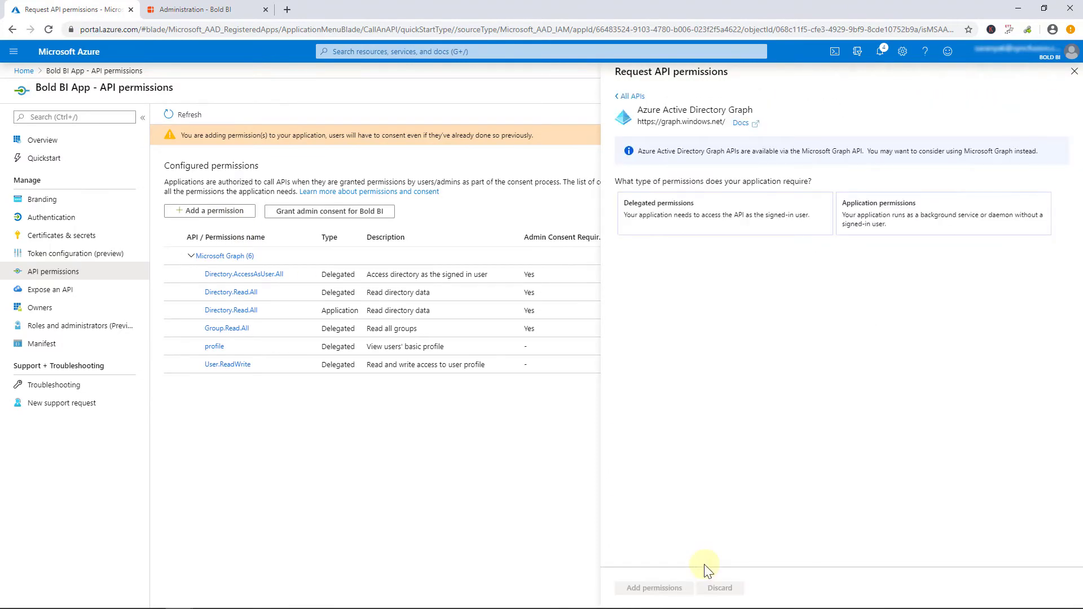
left_click(896, 217)
left_click(627, 344)
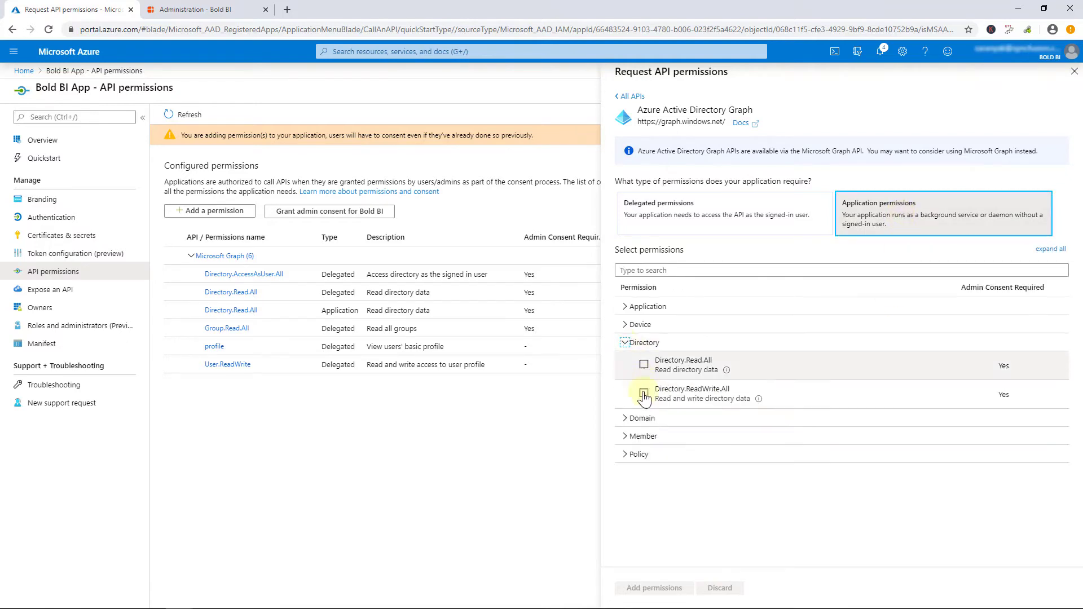
left_click(643, 364)
Select the delegated Azure Active Directory Graph permissions Directory.Read.All, Directory.AccessAsUser.All and User.Read
left_click(671, 217)
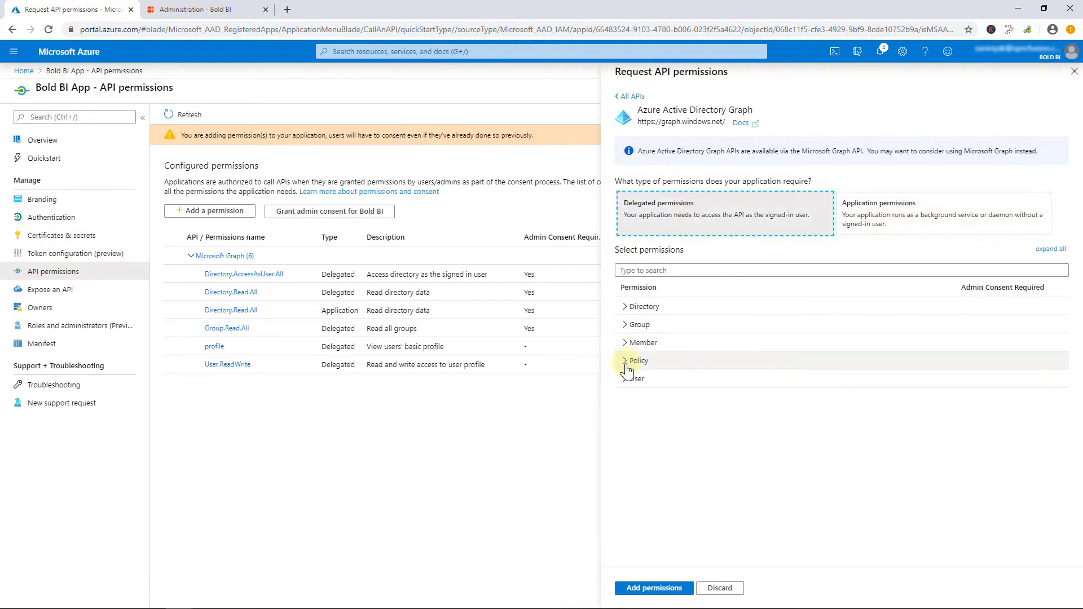
left_click(625, 379)
left_click(625, 307)
left_click(644, 358)
left_click(644, 329)
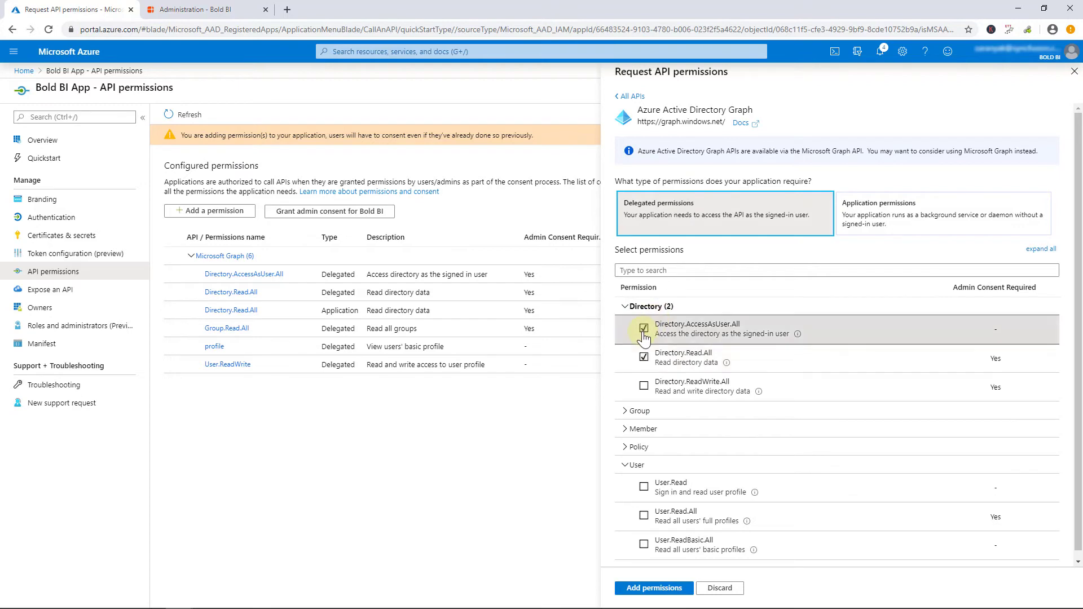
left_click(643, 486)
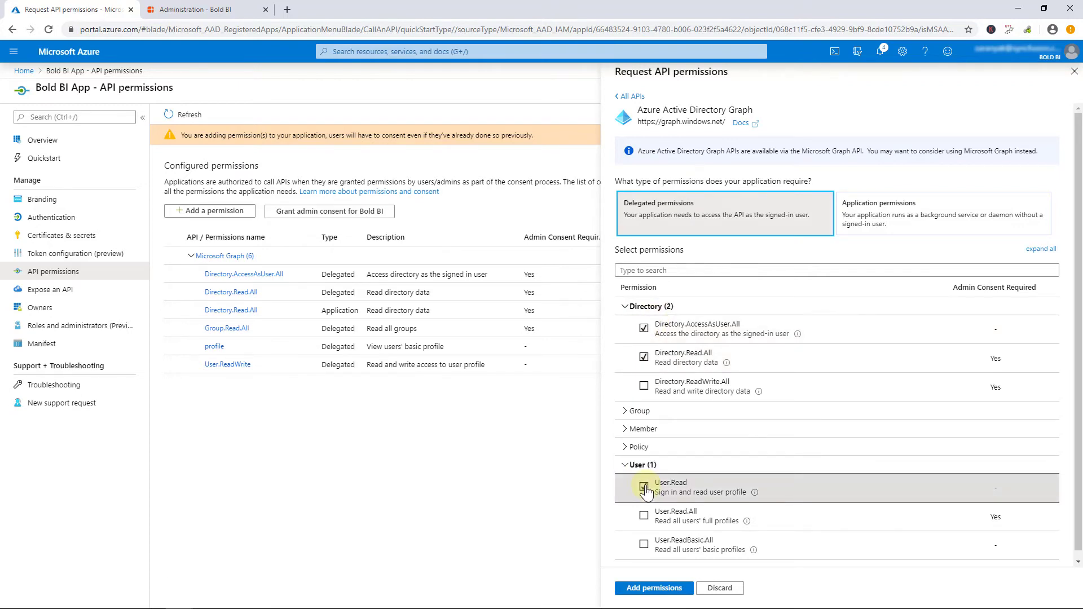
Add the selected Azure Active Directory Graph permissions to the app and grant admin consent for Bold BI
left_click(655, 587)
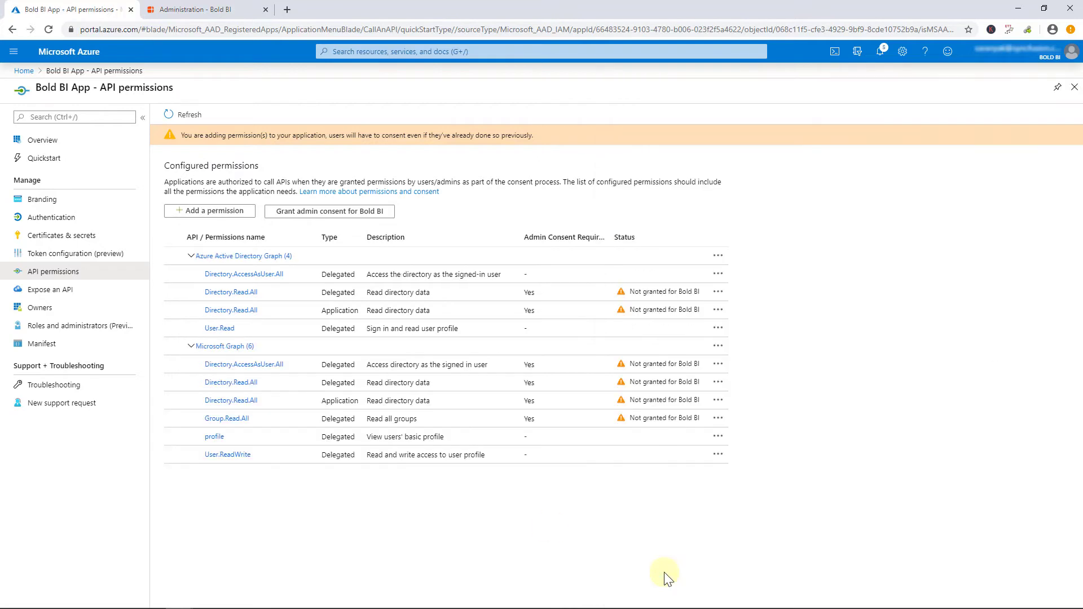
left_click(369, 215)
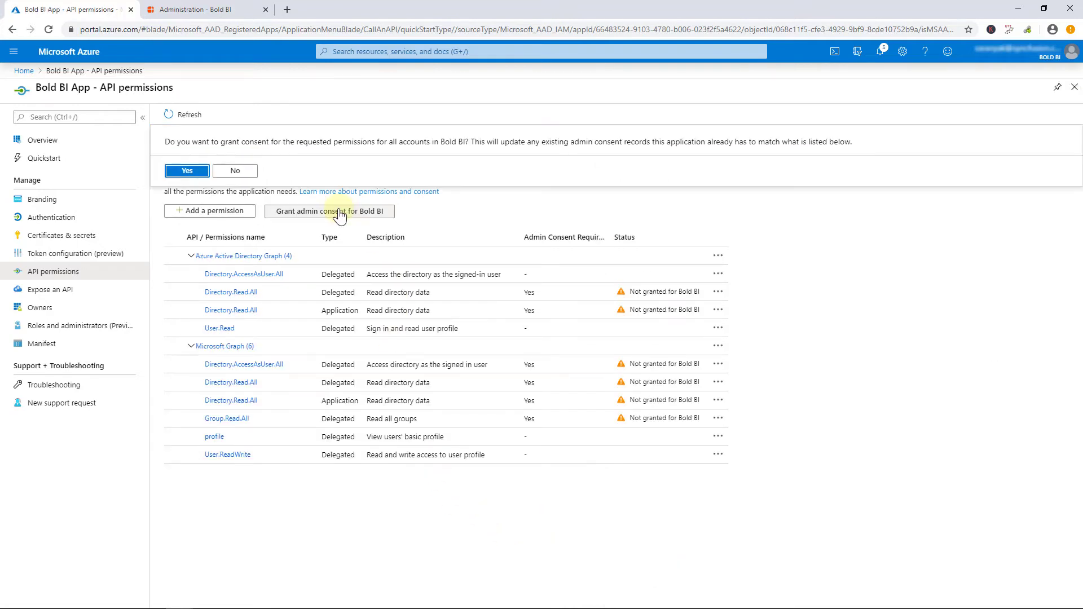
left_click(184, 171)
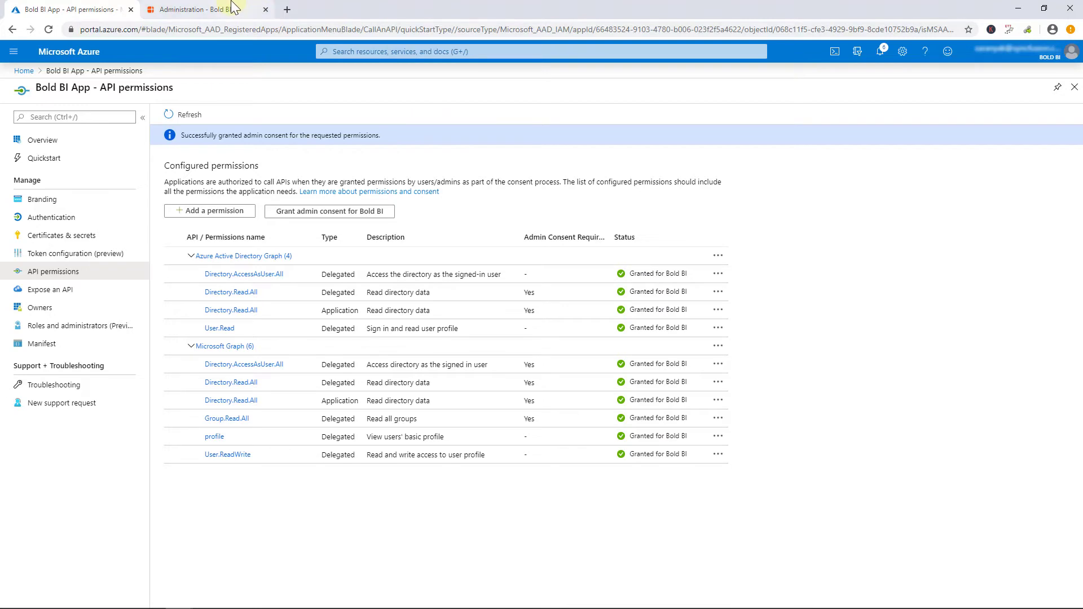
Switch to Bold BI, test the Azure Active Directory connection and save the user directory settings
left_click(261, 13)
left_click(518, 264)
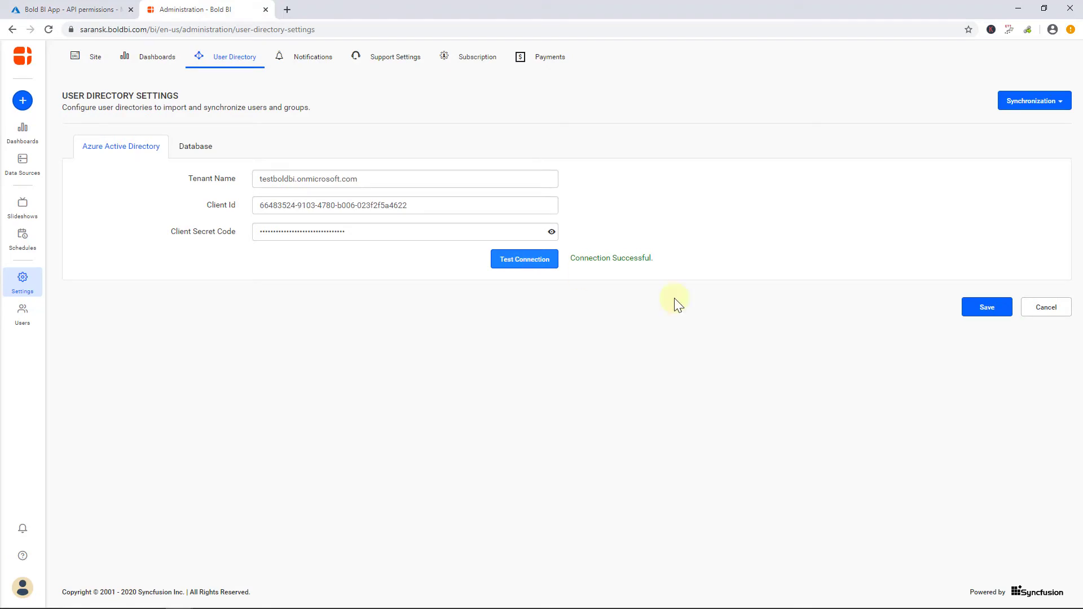
left_click(986, 311)
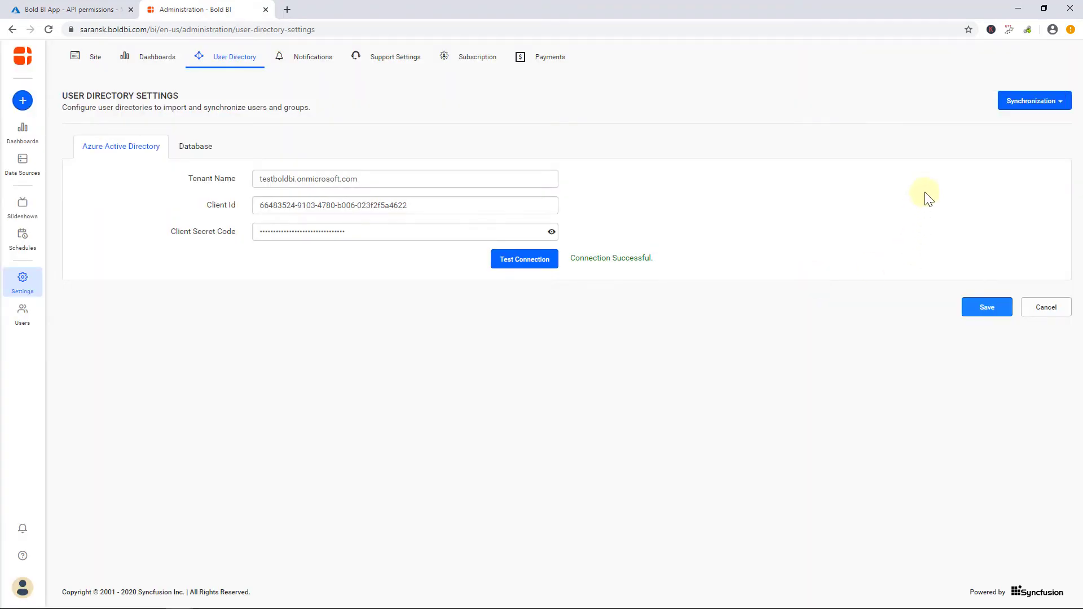
Open the Azure AD synchronization schedule to view its options
left_click(1034, 101)
left_click(988, 124)
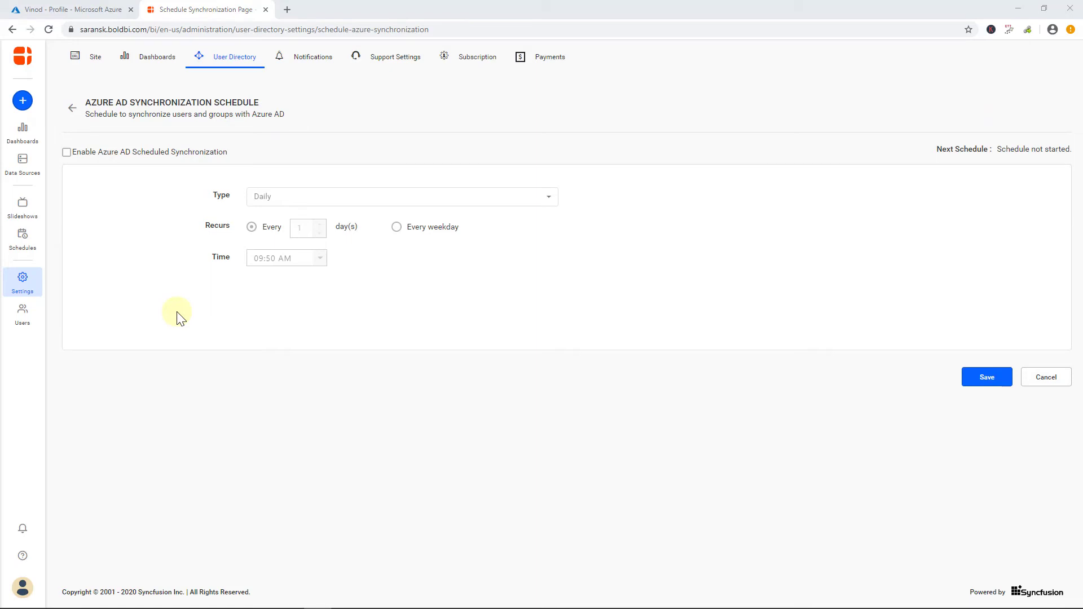
Import a user from Azure AD into Bold BI, searching the directory by the user's first name
left_click(23, 322)
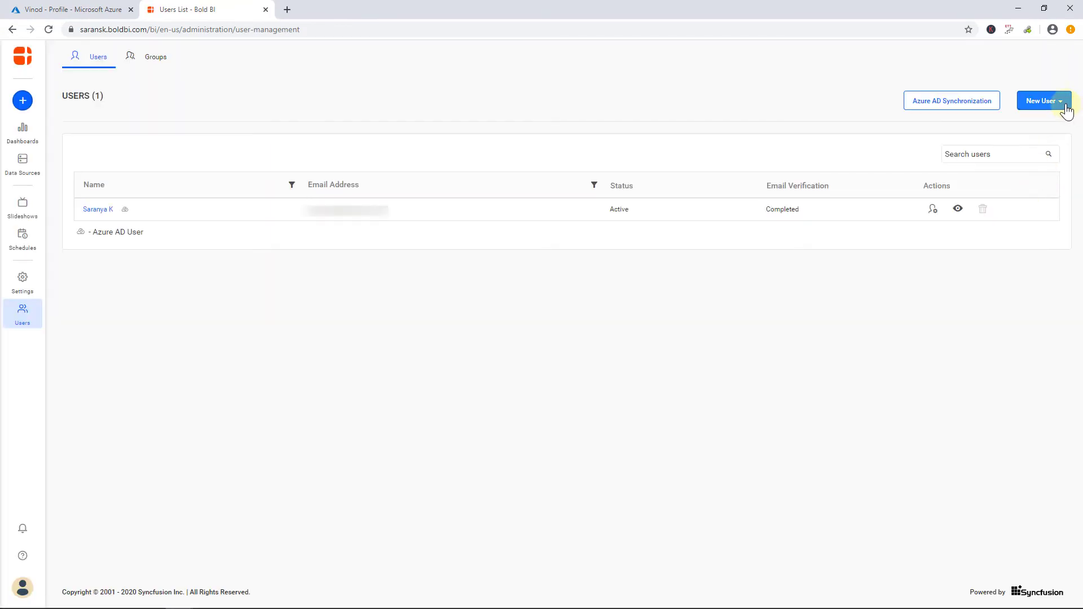
left_click(1065, 108)
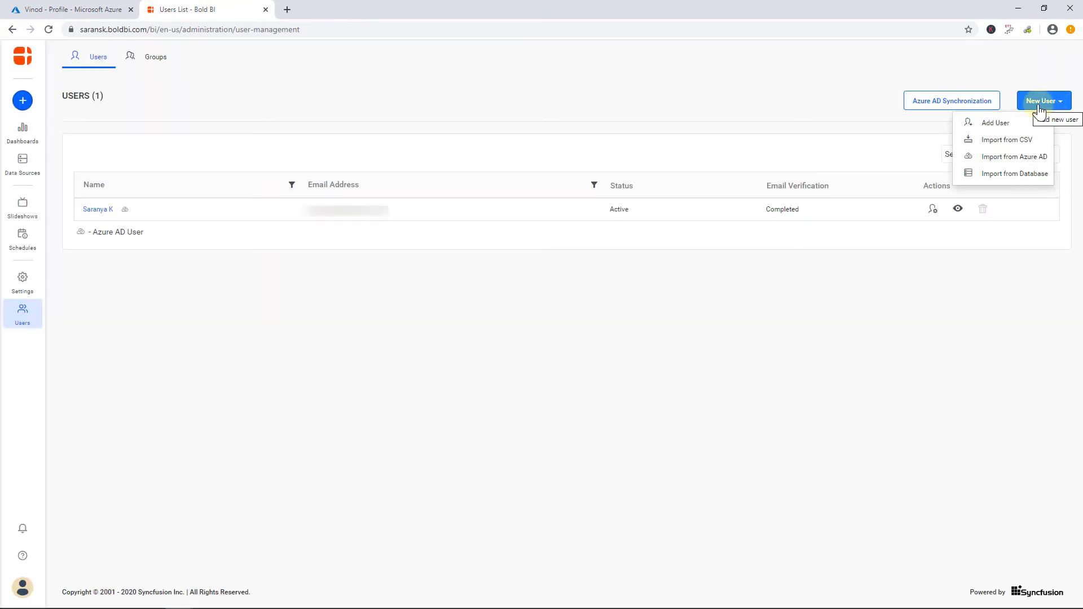
left_click(1015, 162)
left_click(989, 156)
type("vin")
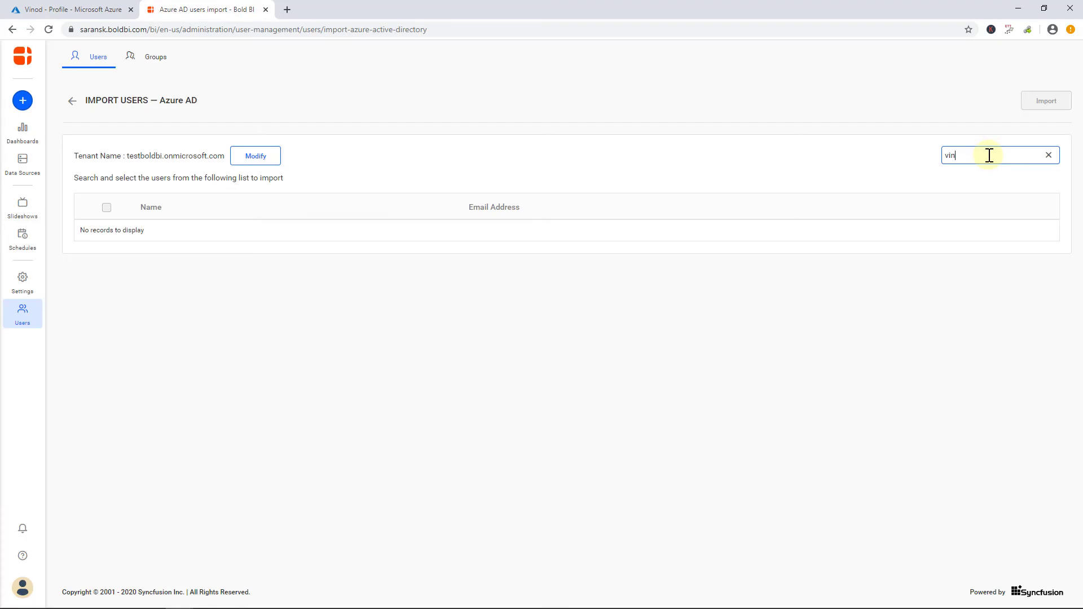
type("od")
left_click(106, 230)
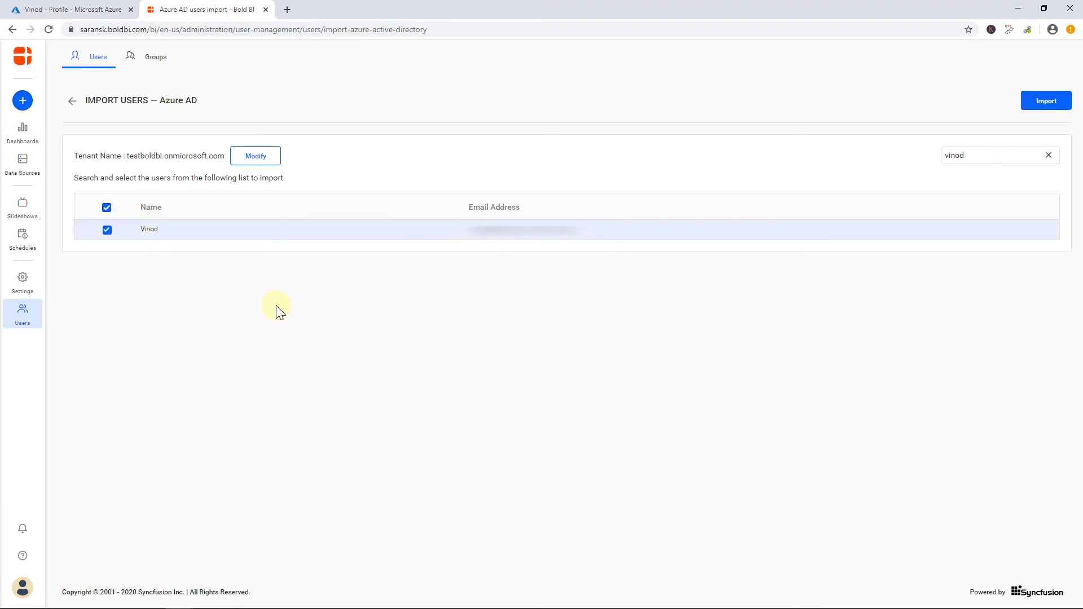
left_click(1039, 111)
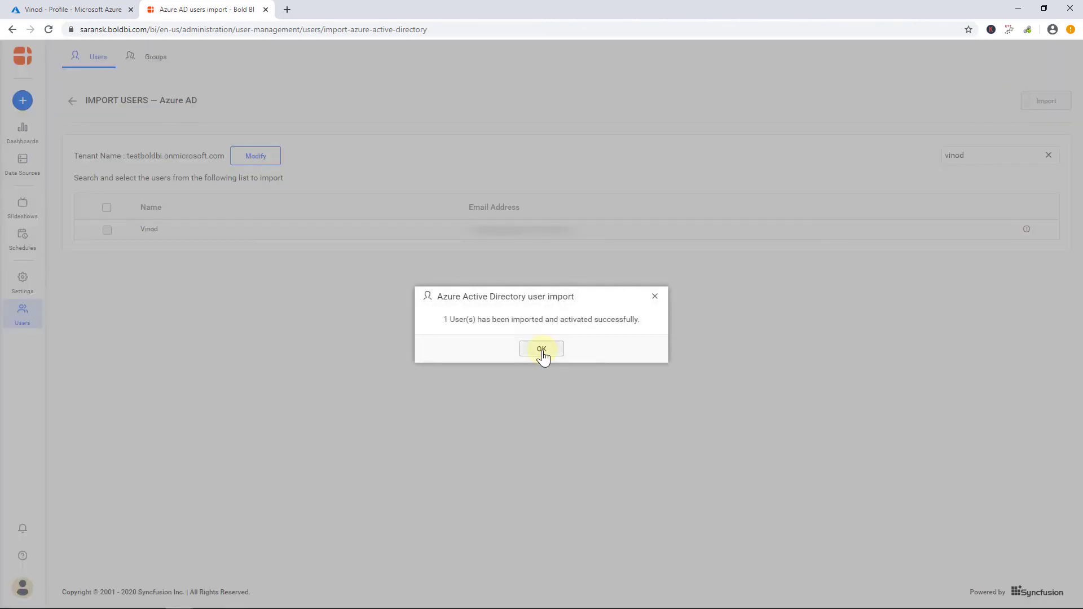
left_click(541, 350)
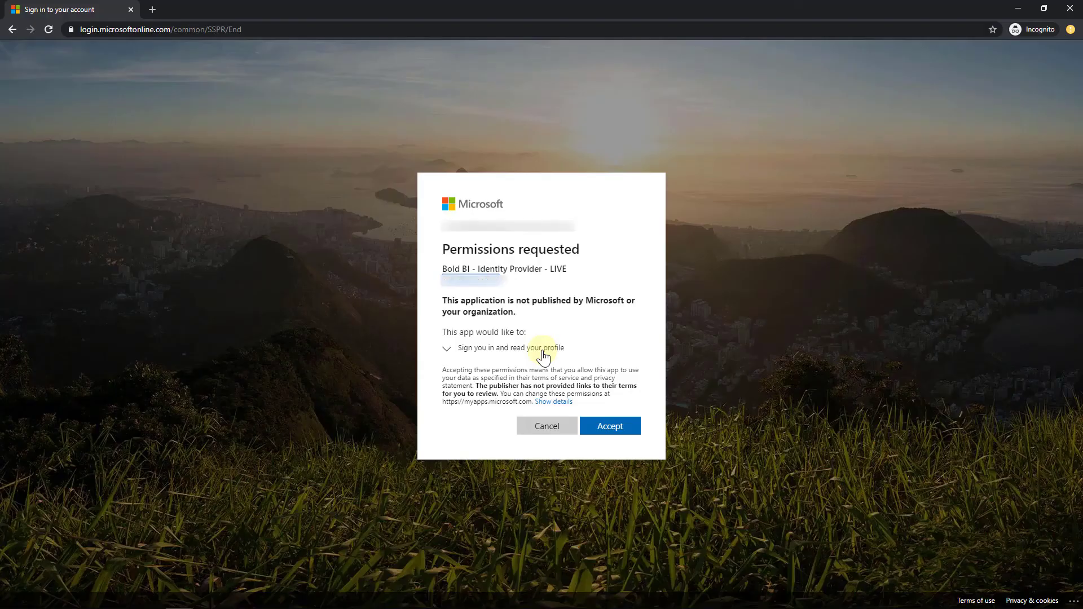
Accept the permissions requested by Bold BI - Identity Provider - LIVE for the imported user's Microsoft sign-in
left_click(610, 426)
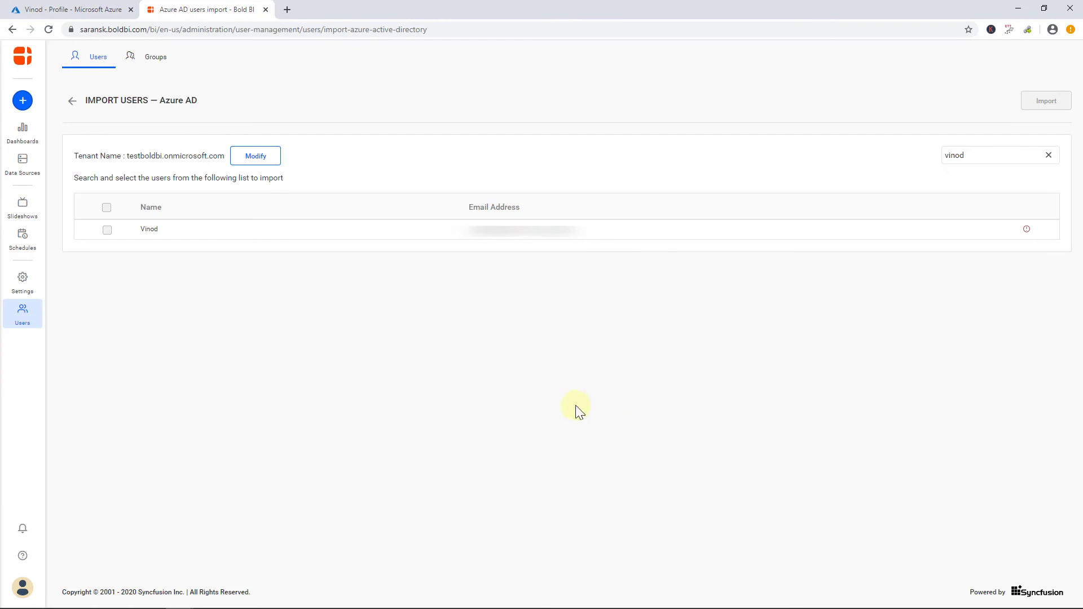
Return to Bold BI user management and open the groups list
left_click(159, 57)
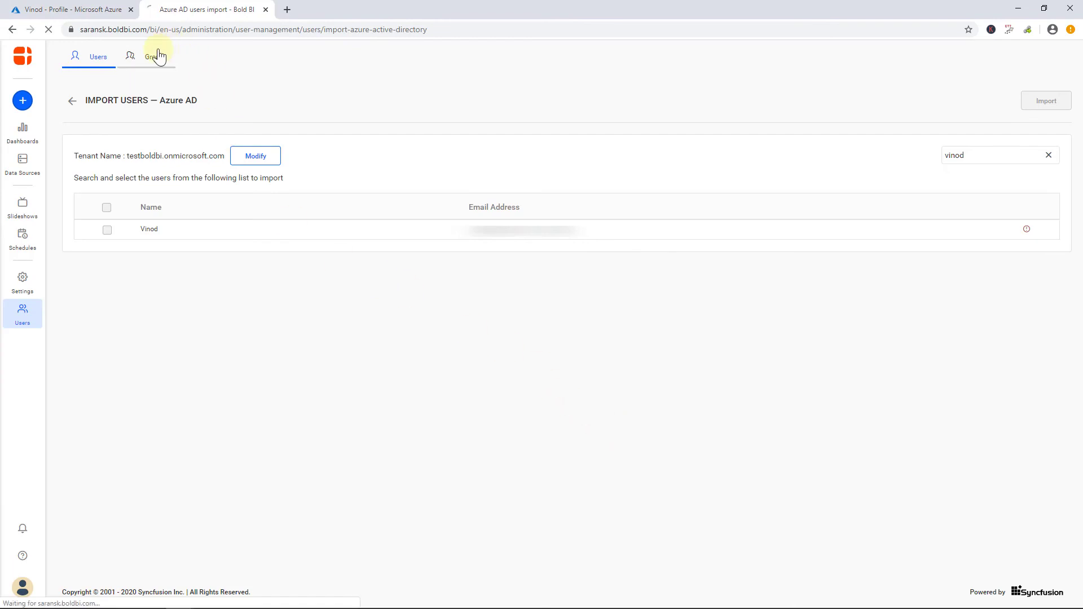